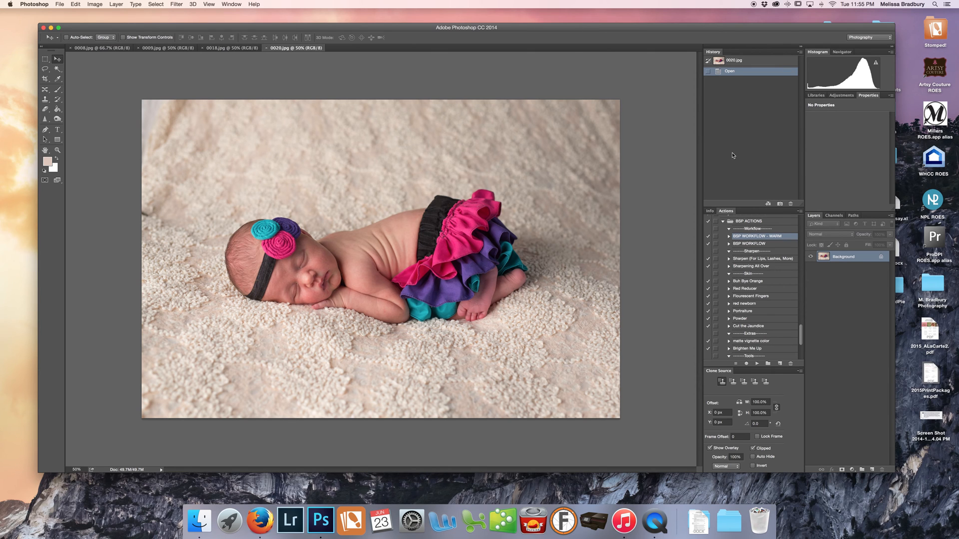
Outline the uneven backdrop in the photo's upper-left corner with the Content-Aware Move Tool, fill it using Content-Aware, and deselect.
left_click(709, 211)
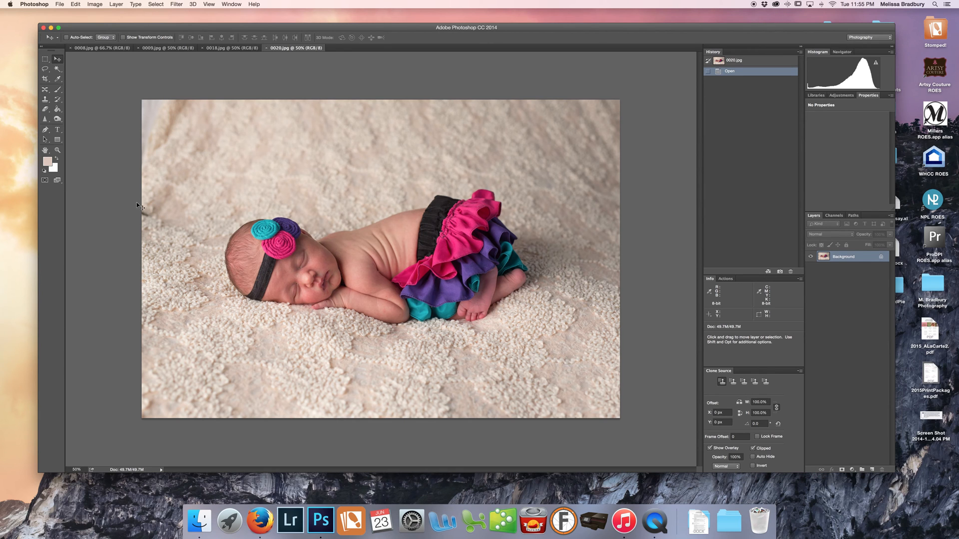
left_click(46, 92)
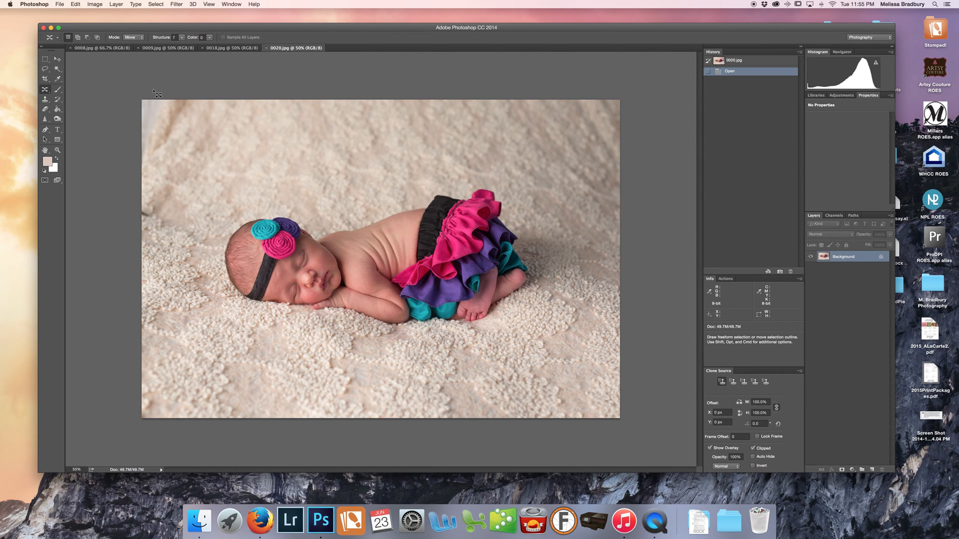
right_click(45, 90)
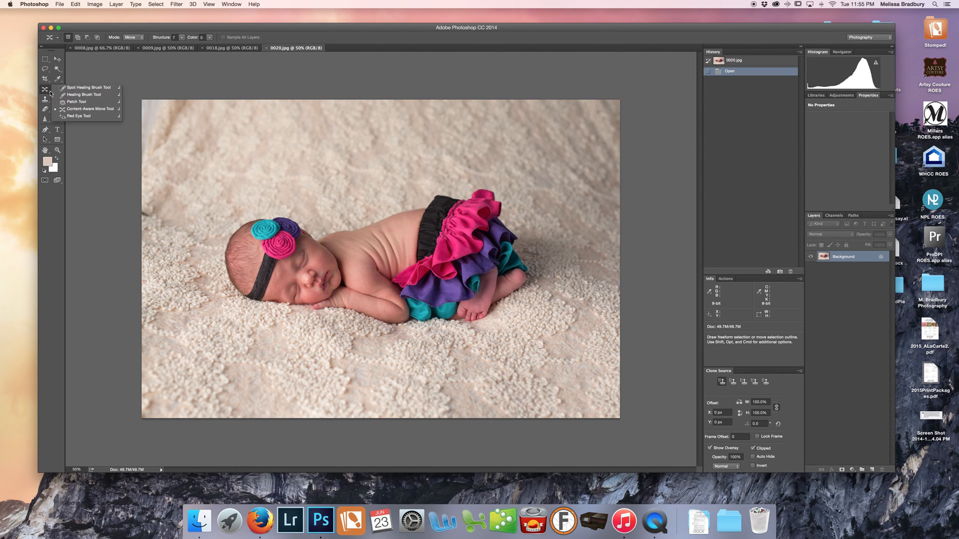
left_click(74, 110)
mouse_move(132, 98)
left_mouse_down()
mouse_move(150, 178)
mouse_move(223, 138)
mouse_move(231, 99)
left_mouse_up()
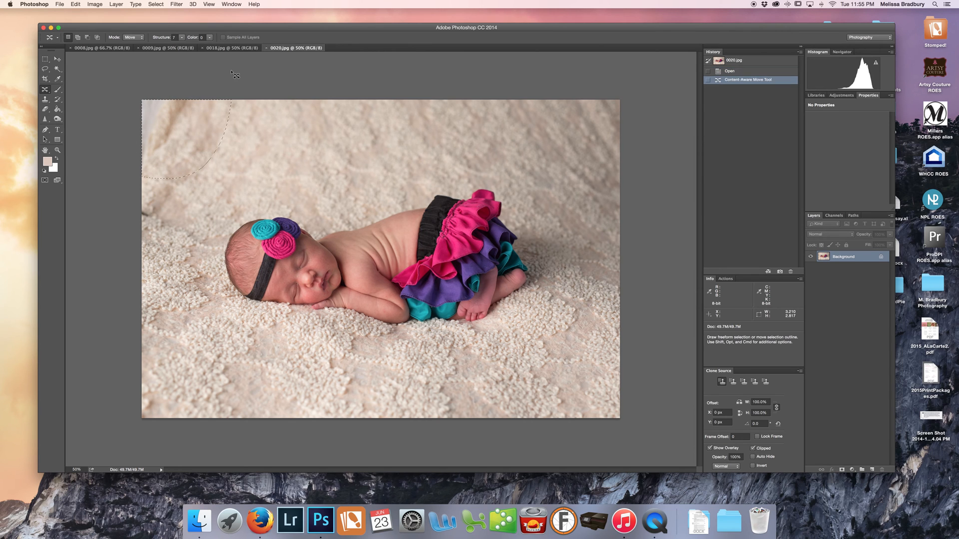
key("super+d")
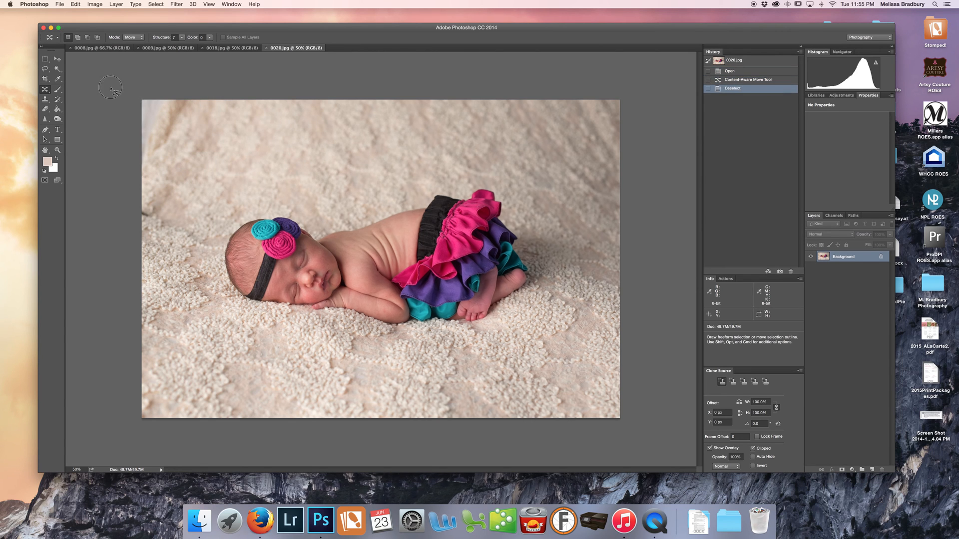
left_click_drag(154, 160, 190, 99)
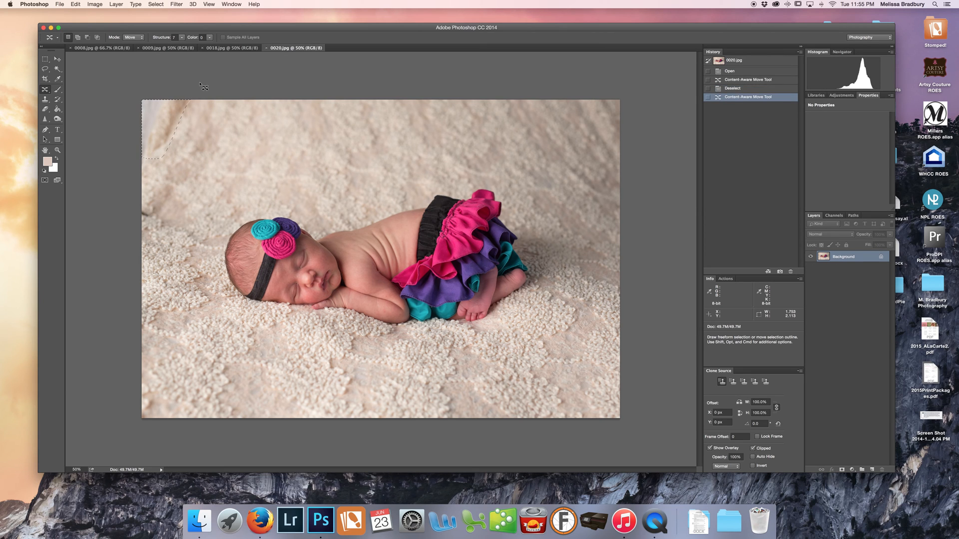
key("shift+BackSpace")
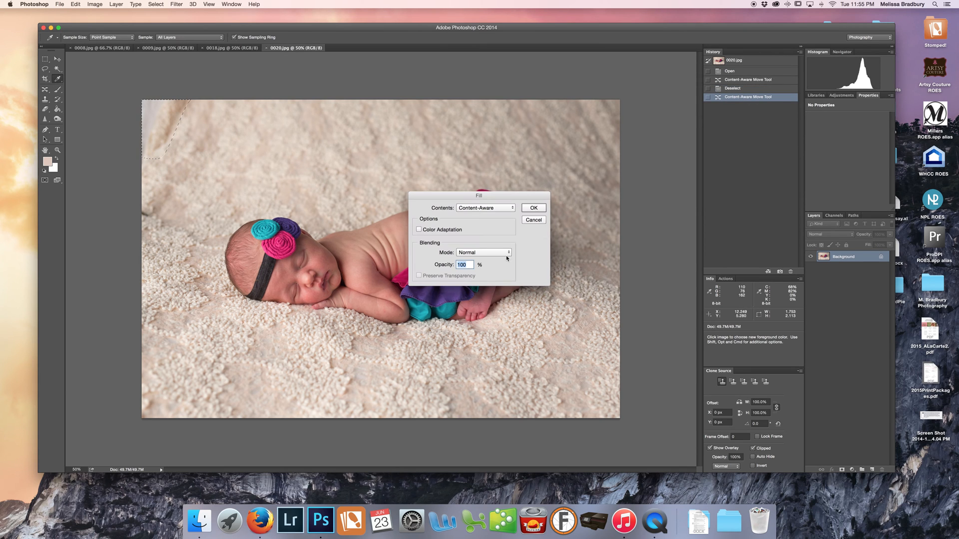
left_click(487, 209)
left_click(484, 208)
left_click(537, 209)
key("super+d")
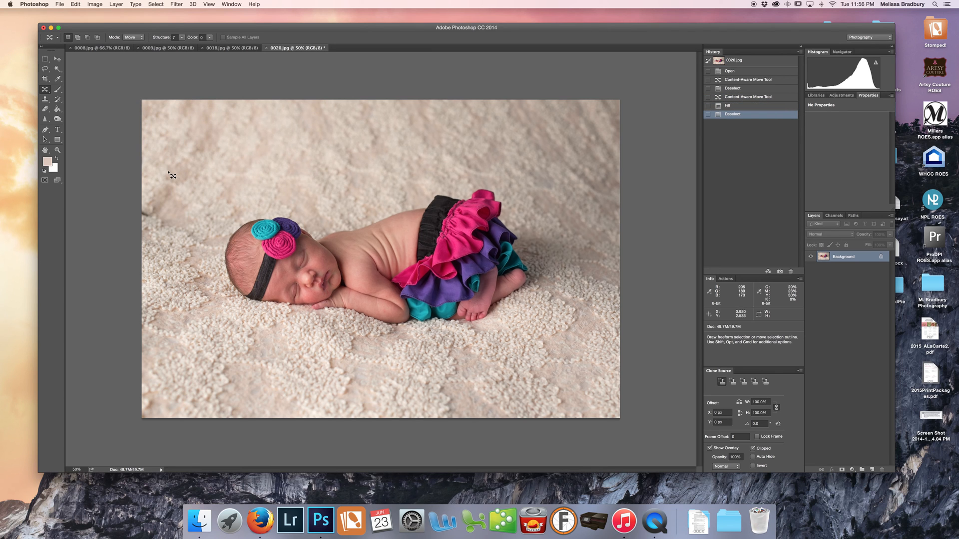
Try a Content-Aware fill on a backdrop patch at the photo's left edge, then revert it and deselect.
mouse_move(142, 203)
left_mouse_down()
mouse_move(122, 211)
mouse_move(146, 239)
mouse_move(178, 212)
left_mouse_up()
key("shift+BackSpace")
key("Return")
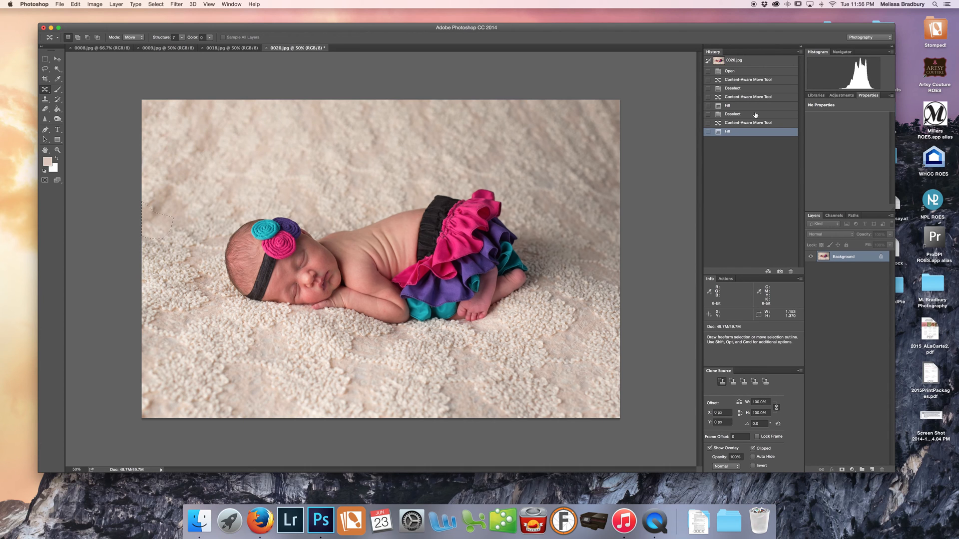
left_click(745, 124)
key("super+d")
Fill a small backdrop patch at the photo's left edge and another in its upper-right corner with Content-Aware.
mouse_move(156, 214)
left_mouse_down()
mouse_move(144, 217)
mouse_move(155, 209)
left_mouse_up()
key("shift+BackSpace")
key("Return")
key("super+d")
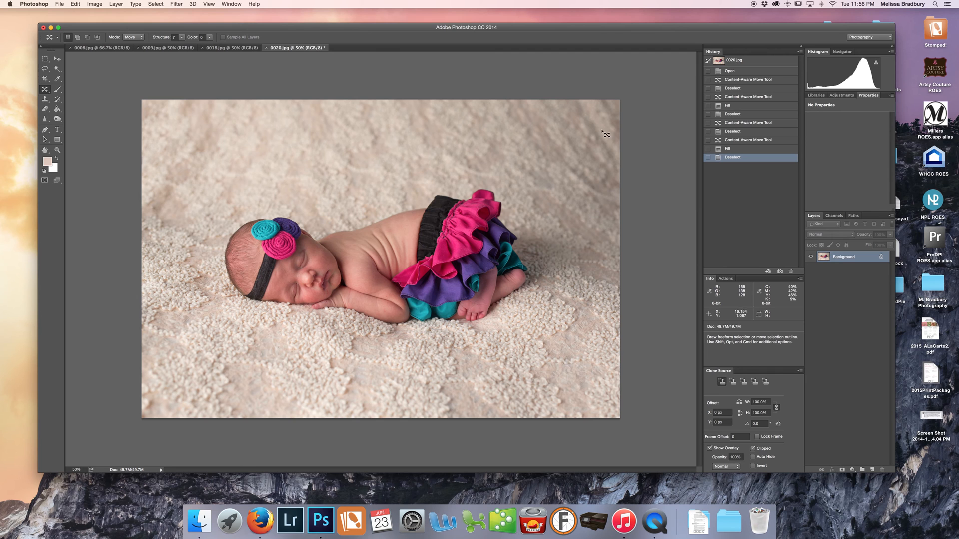
mouse_move(625, 103)
left_mouse_down()
mouse_move(576, 145)
mouse_move(641, 171)
left_mouse_up()
key("shift+BackSpace")
key("Return")
key("super+d")
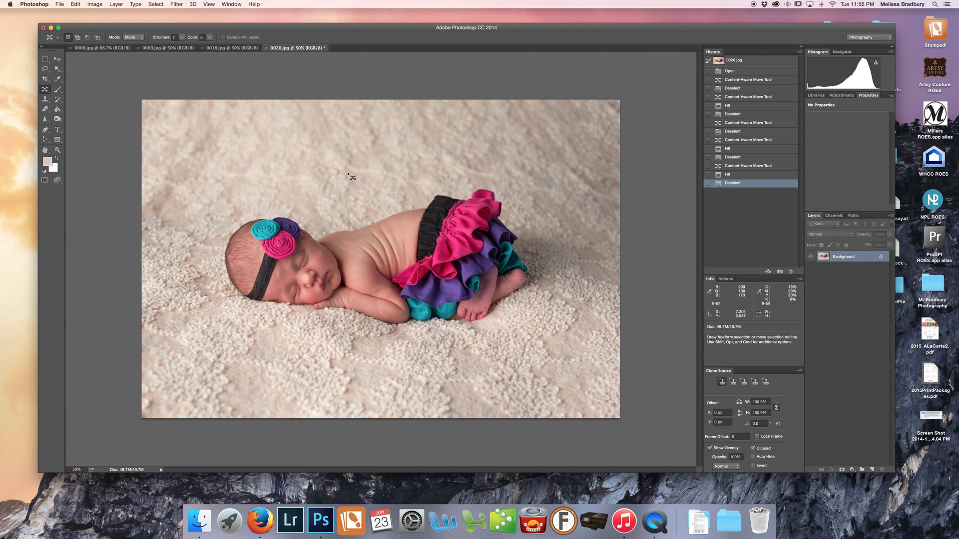
Fill three small blanket areas above the baby's head and back with Content-Aware, deselecting after each.
mouse_move(291, 172)
left_mouse_down()
mouse_move(272, 178)
mouse_move(315, 188)
left_mouse_up()
key("shift+BackSpace")
key("Return")
key("super+d")
mouse_move(250, 178)
left_mouse_down()
mouse_move(225, 174)
mouse_move(254, 177)
left_mouse_up()
key("shift+BackSpace")
key("Return")
key("super+d")
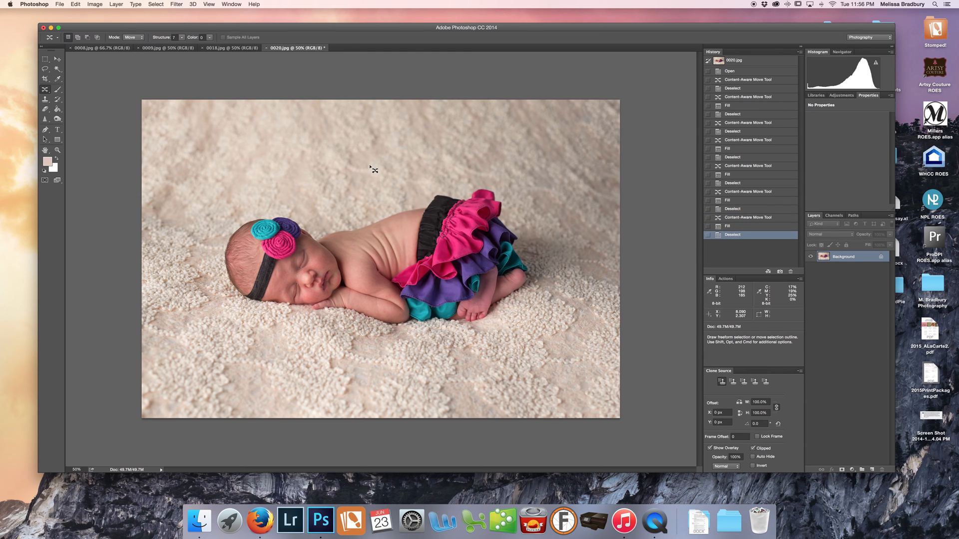
left_click_drag(359, 175, 376, 172)
key("shift+BackSpace")
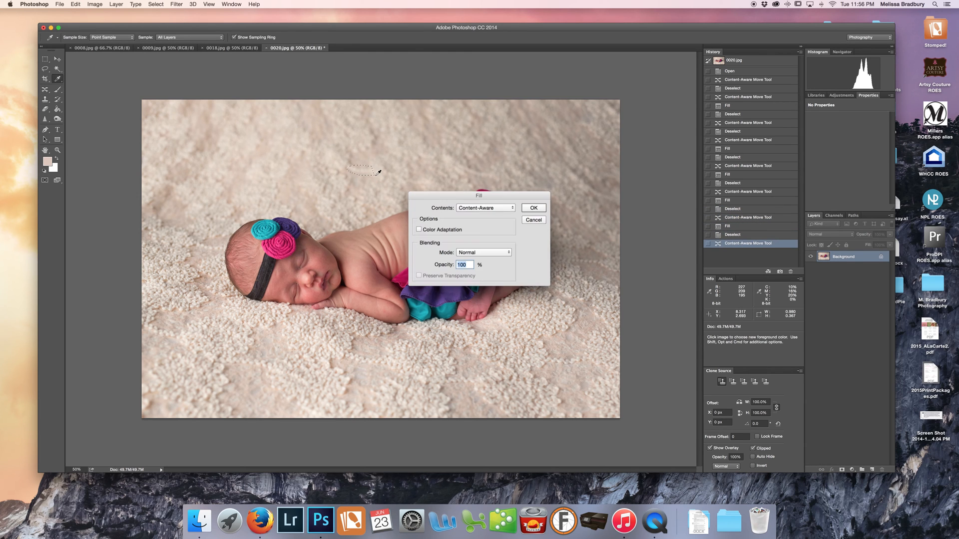
key("Return")
key("super+d")
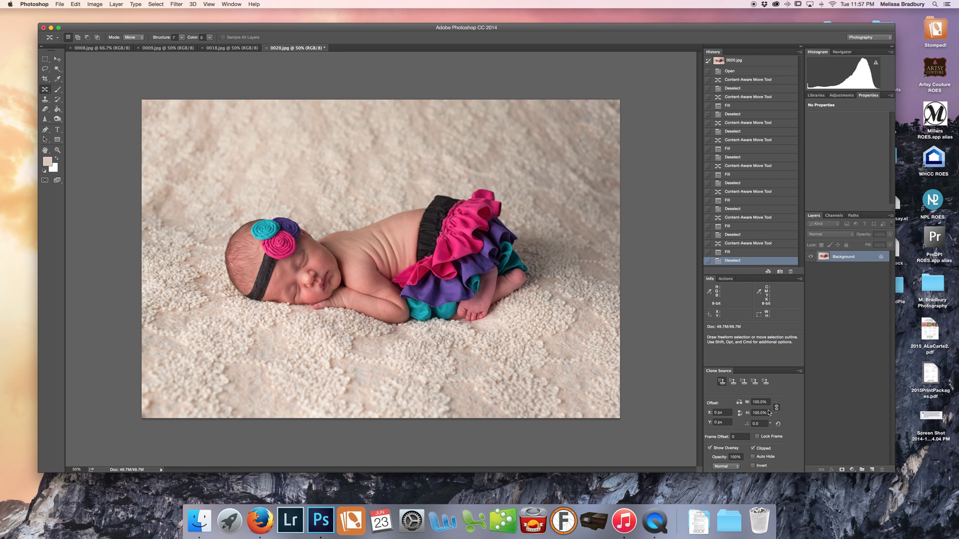
Duplicate the Background layer and start Puppet Warp on the copy.
key("super+j")
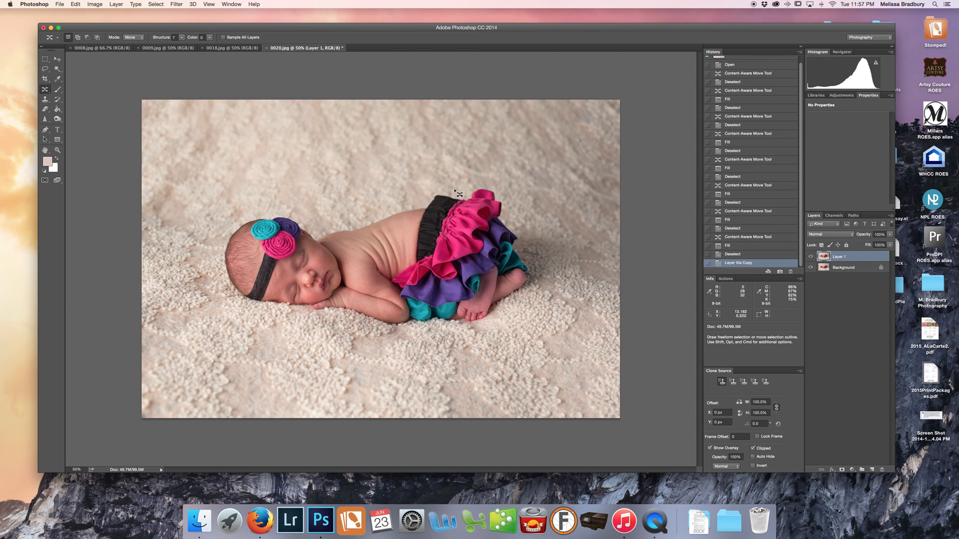
left_click(74, 4)
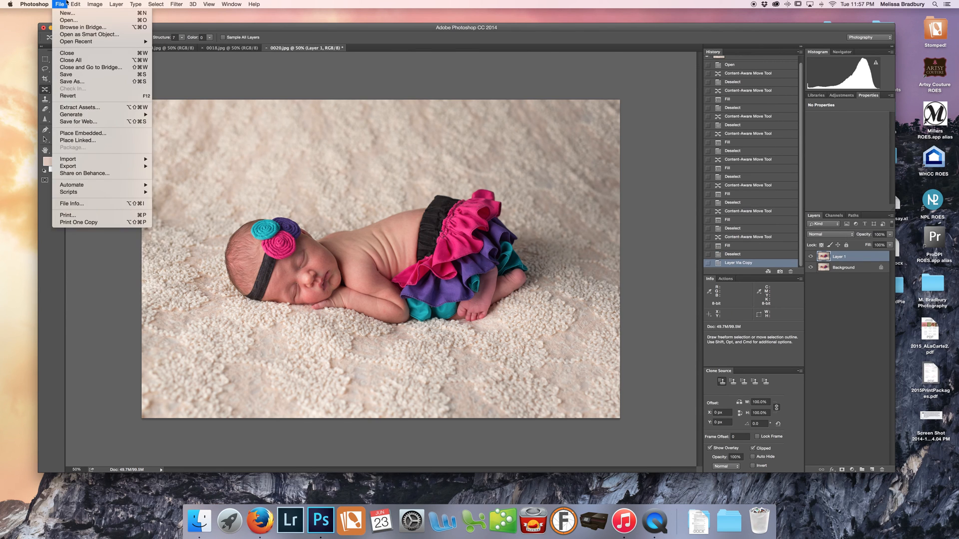
left_click(91, 143)
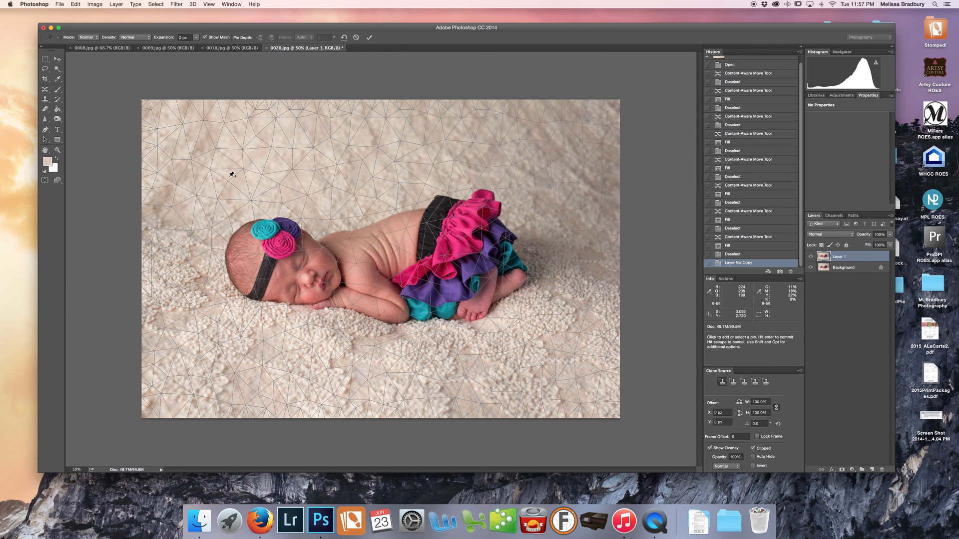
Pin the mesh around the baby's head and shoulders, pull the skirt area slightly up and left, and apply the warp.
left_click(267, 188)
left_click(237, 187)
left_click(207, 203)
left_click(198, 252)
left_click(224, 305)
left_click(287, 319)
left_click(343, 314)
left_click(356, 275)
left_click(348, 214)
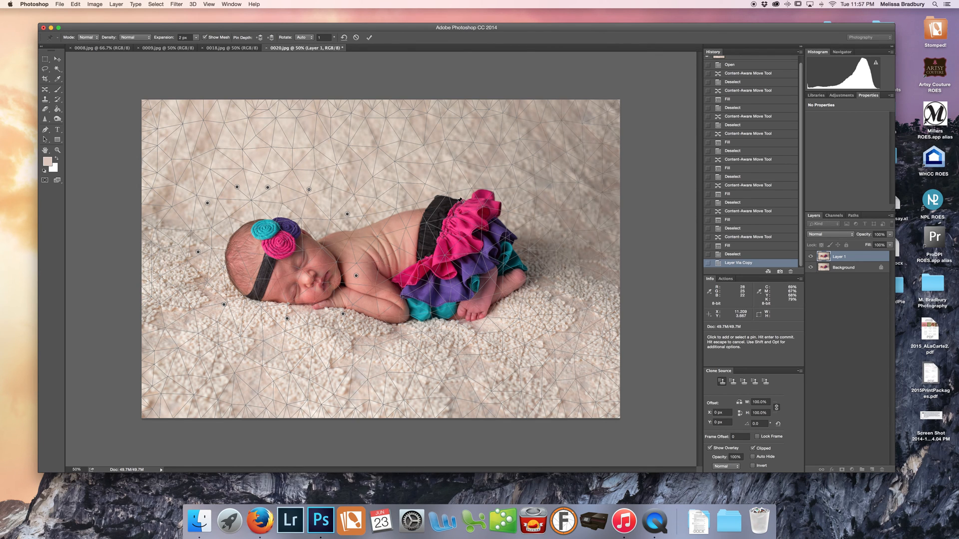
mouse_move(459, 212)
left_mouse_down()
mouse_move(448, 203)
mouse_move(494, 187)
mouse_move(447, 192)
mouse_move(450, 203)
mouse_move(410, 189)
mouse_move(438, 219)
mouse_move(455, 213)
mouse_move(451, 206)
left_mouse_up()
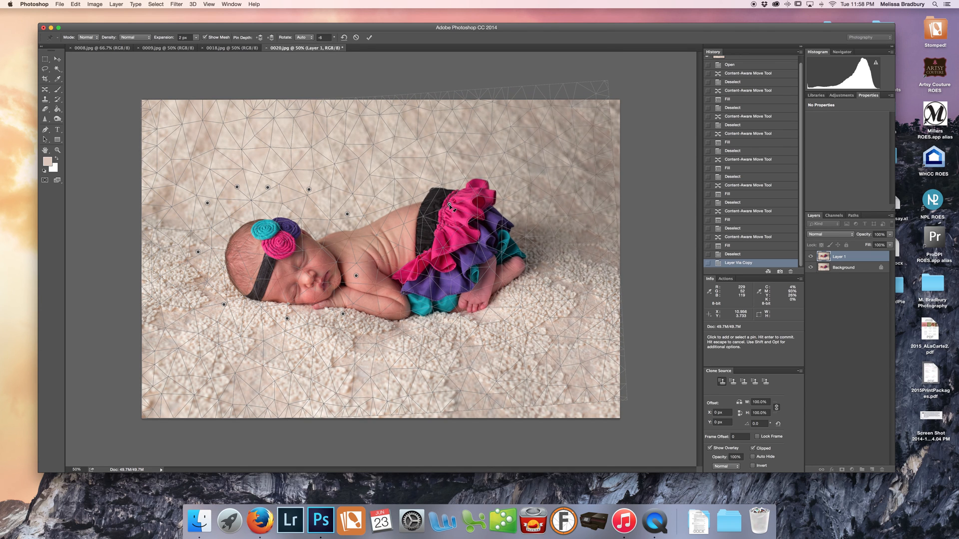
key("Return")
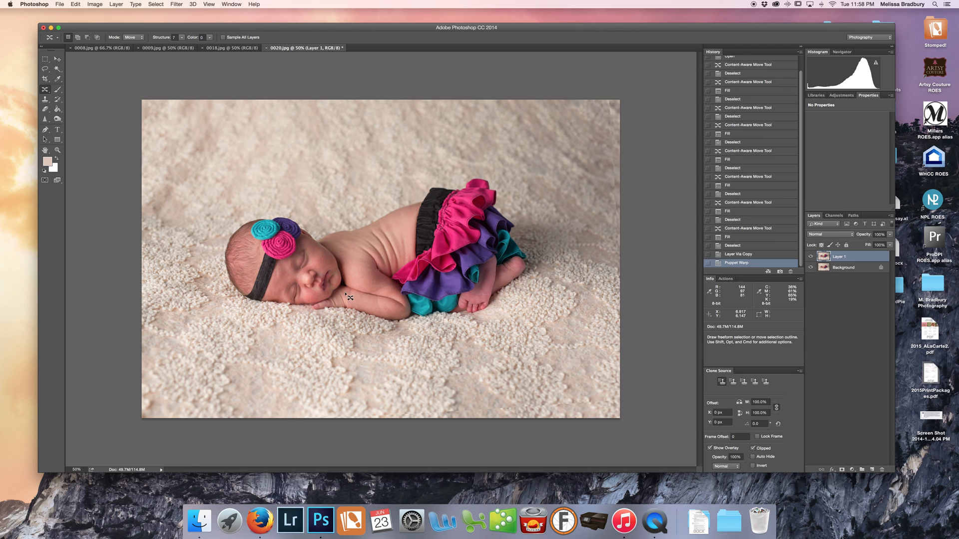
Compare the warped layer with the original by toggling its visibility, and flatten the image.
left_click(811, 256)
left_click(810, 256)
left_click(810, 257)
left_click(811, 257)
right_click(844, 269)
left_click(856, 333)
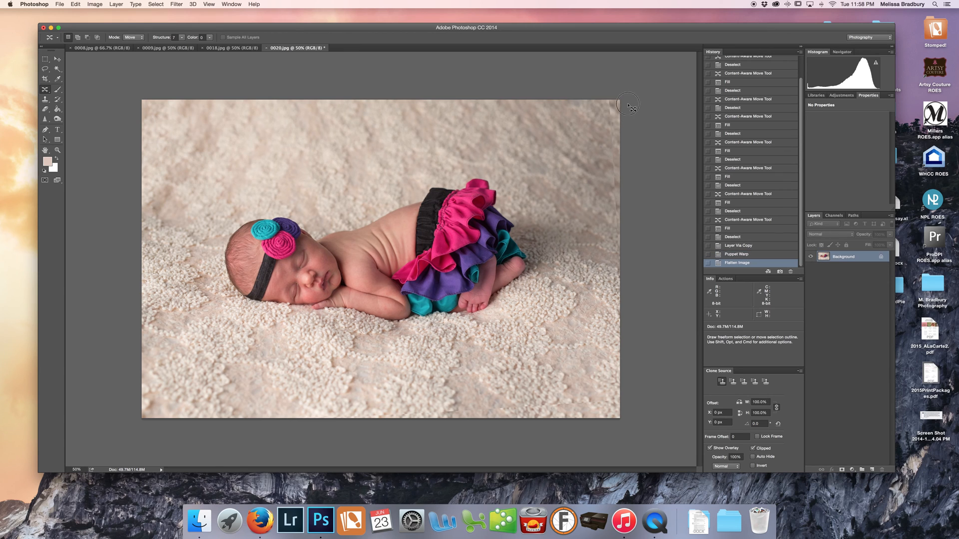
Select the strip along the upper part of the photo's right edge, fill it with Content-Aware, and deselect.
left_click_drag(688, 192, 634, 95)
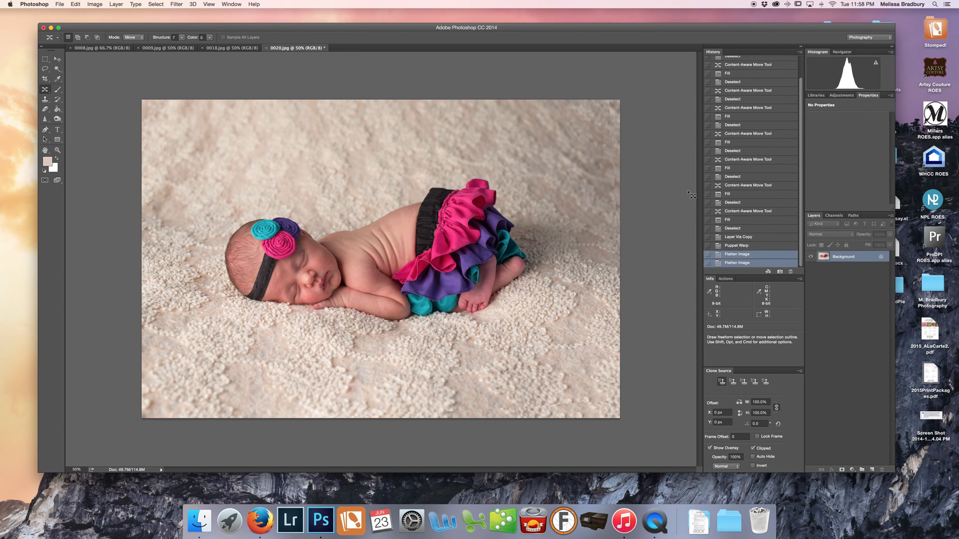
key("super+d")
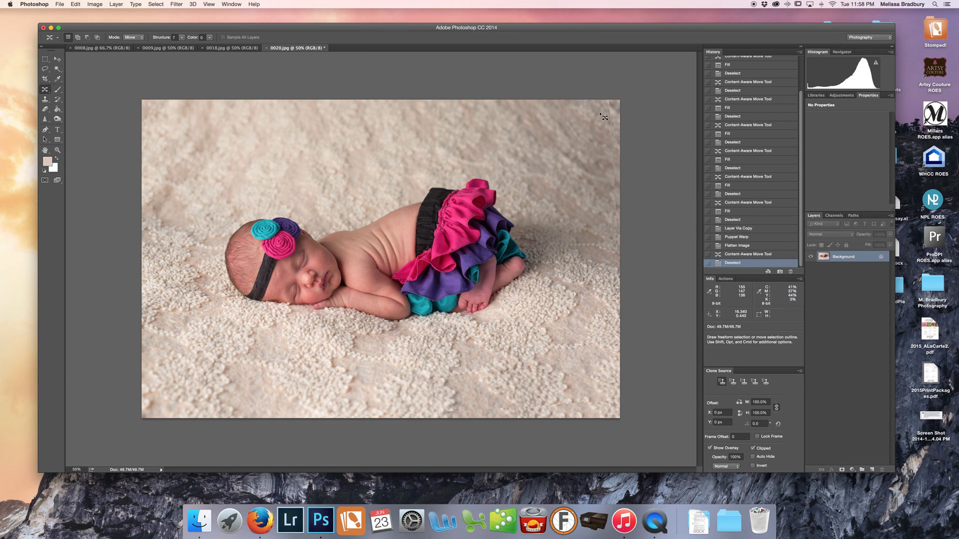
mouse_move(607, 96)
left_mouse_down()
mouse_move(595, 139)
mouse_move(622, 235)
left_mouse_up()
key("shift+BackSpace")
key("Return")
key("super+d")
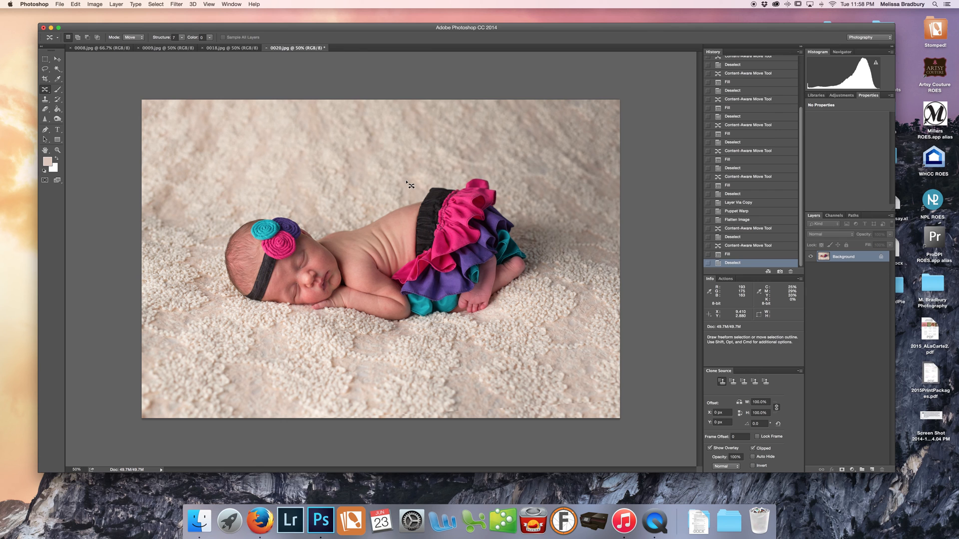
Duplicate the Background layer, open Liquify, and nudge the baby's lower-back outline toward the waistband with a size 400 brush.
key("super+j")
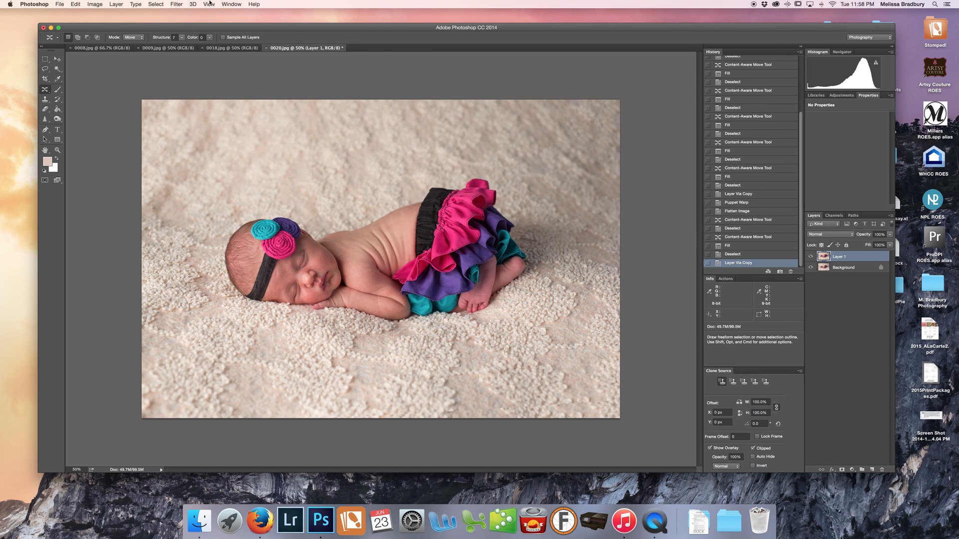
left_click(178, 5)
left_click(187, 65)
key("bracketright")
key("bracketright")
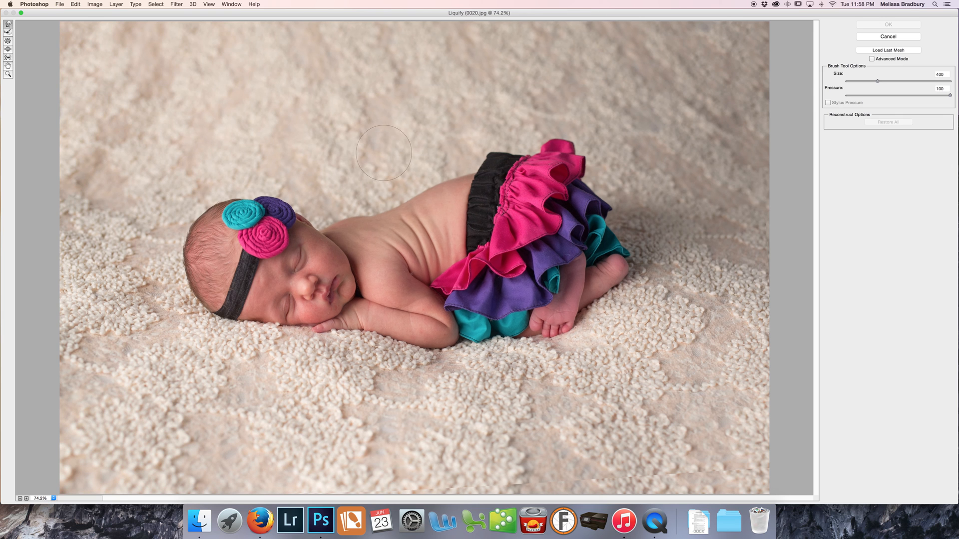
key("bracketleft")
left_click_drag(430, 182, 445, 181)
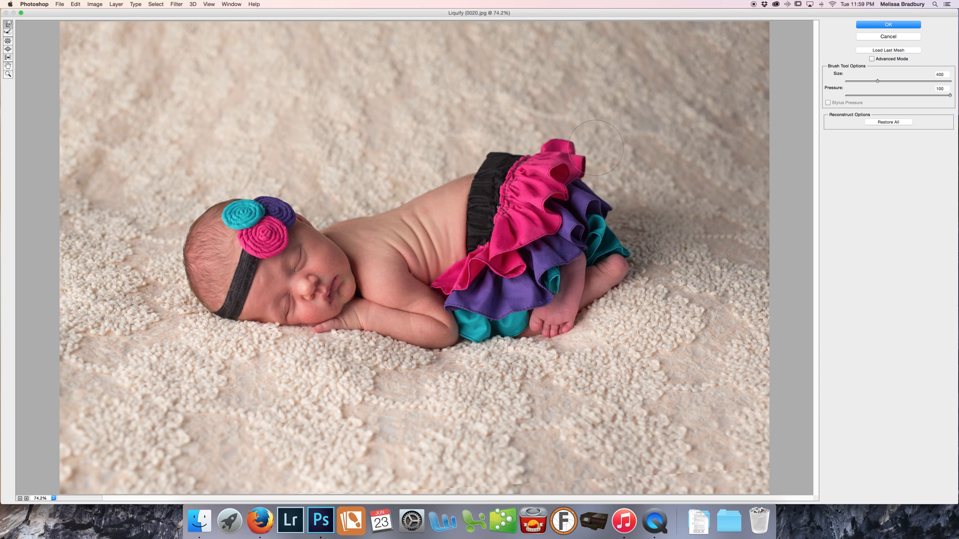
Dab the Pucker tool with a smaller brush on the baby's upper arm and apply the Liquify changes.
left_click(8, 41)
key("bracketleft")
left_click(383, 280)
key("alt")
left_click(887, 27)
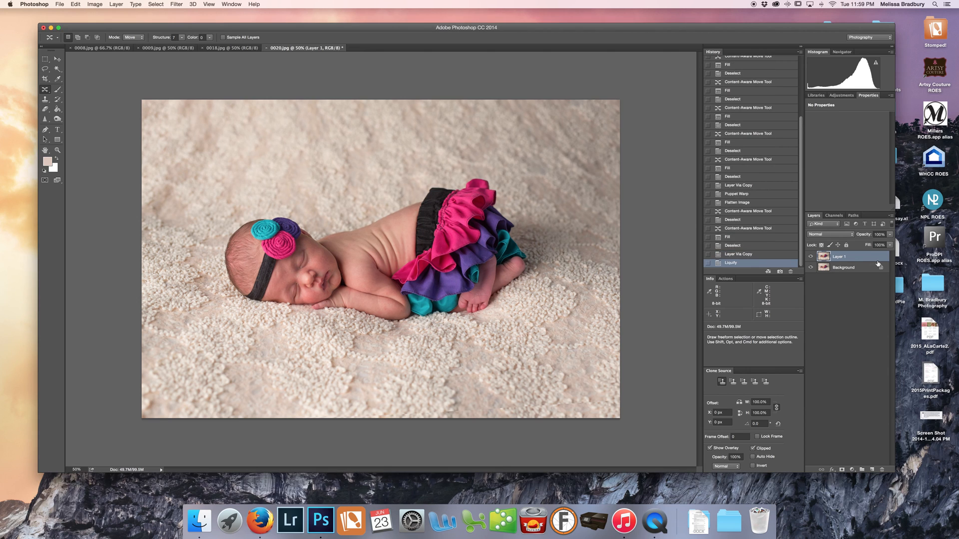
Compare the liquified layer with the version beneath by toggling its visibility, and select the Background layer.
left_click(810, 257)
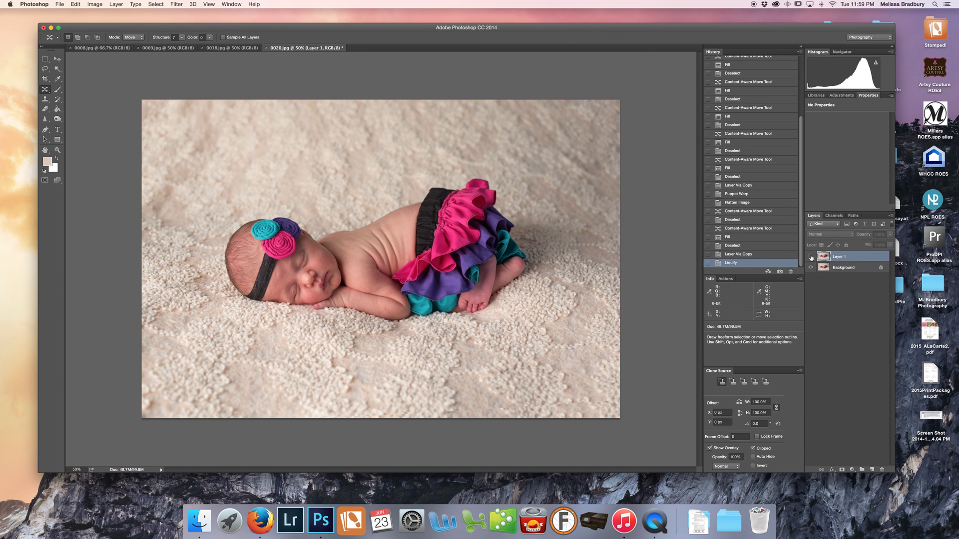
left_click(811, 256)
left_click(811, 257)
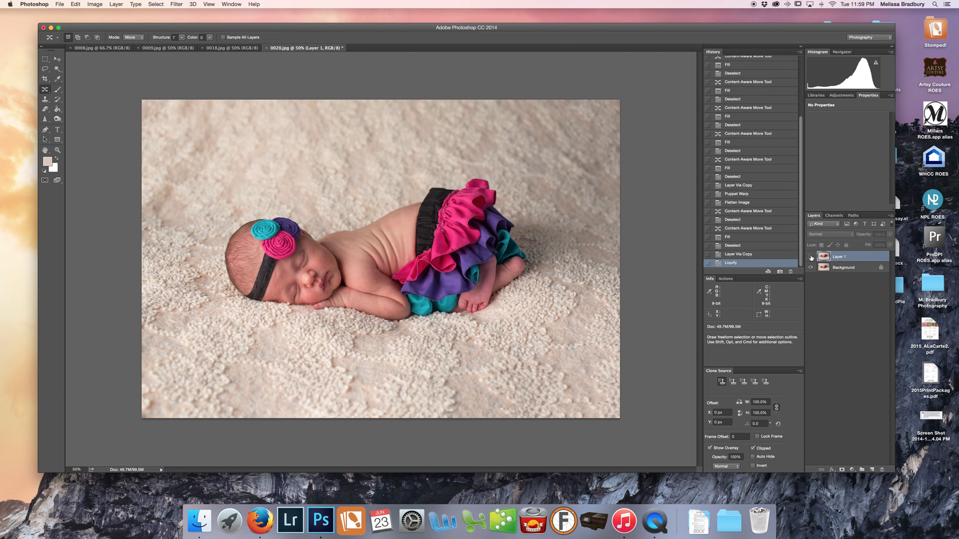
left_click(811, 257)
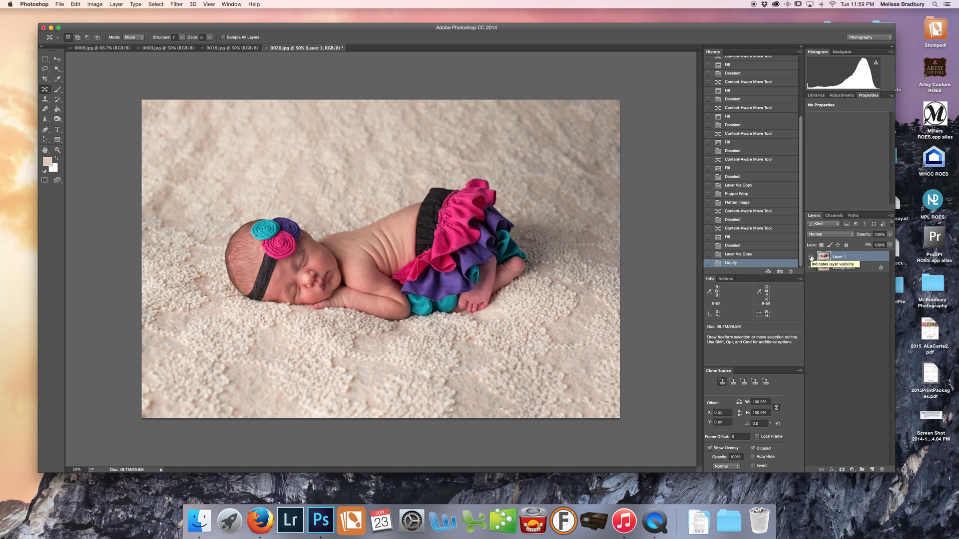
left_click(850, 267)
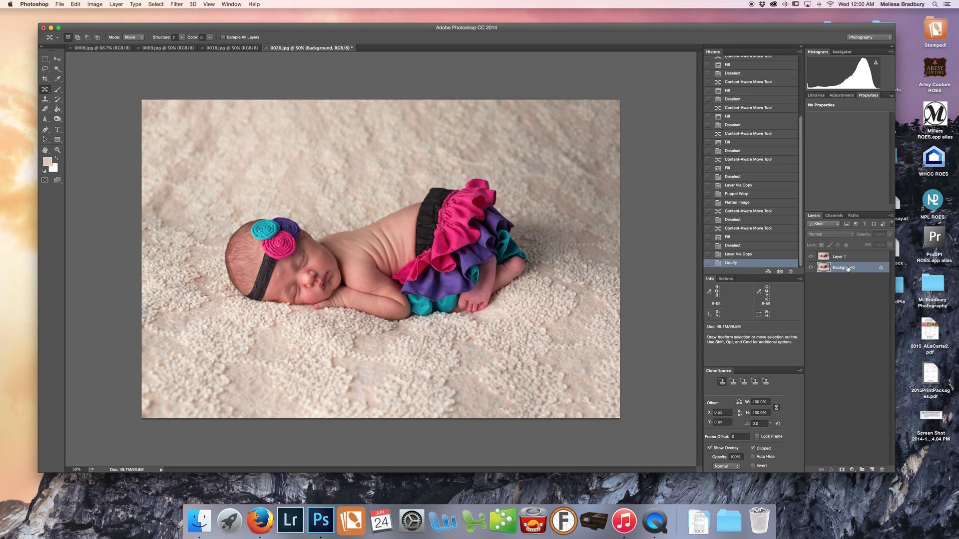
Bring QuickTime Player forward and minimize the Photoshop window.
left_click(652, 518)
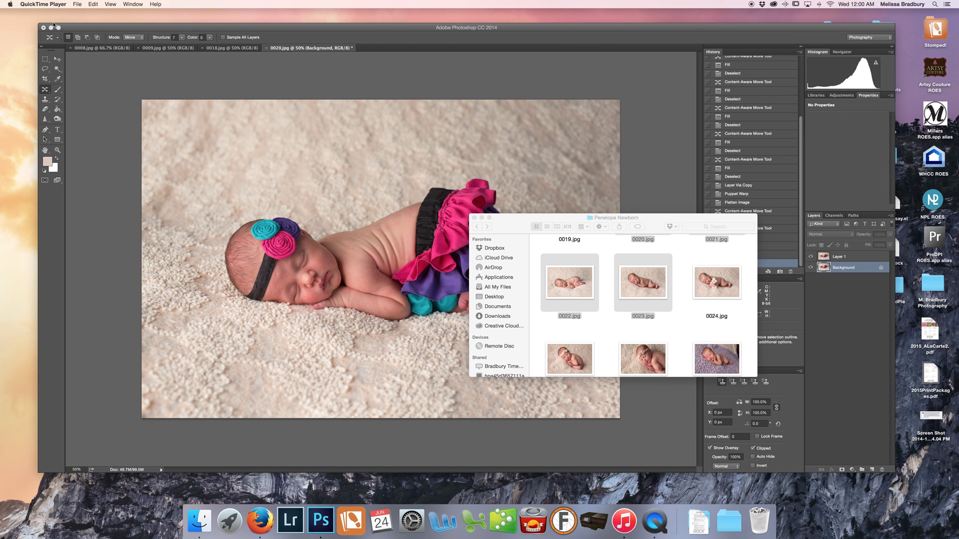
left_click(43, 4)
left_click(49, 6)
left_click(51, 27)
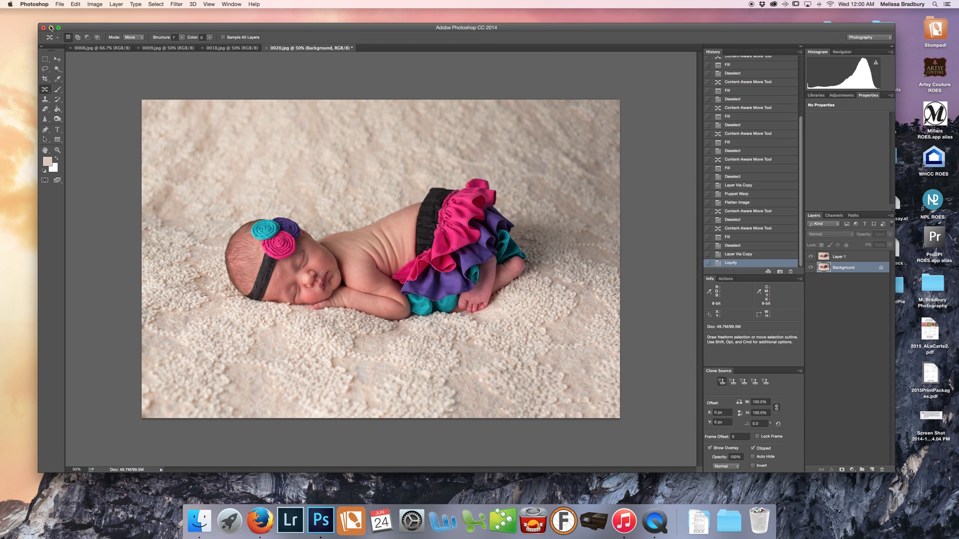
left_click(51, 27)
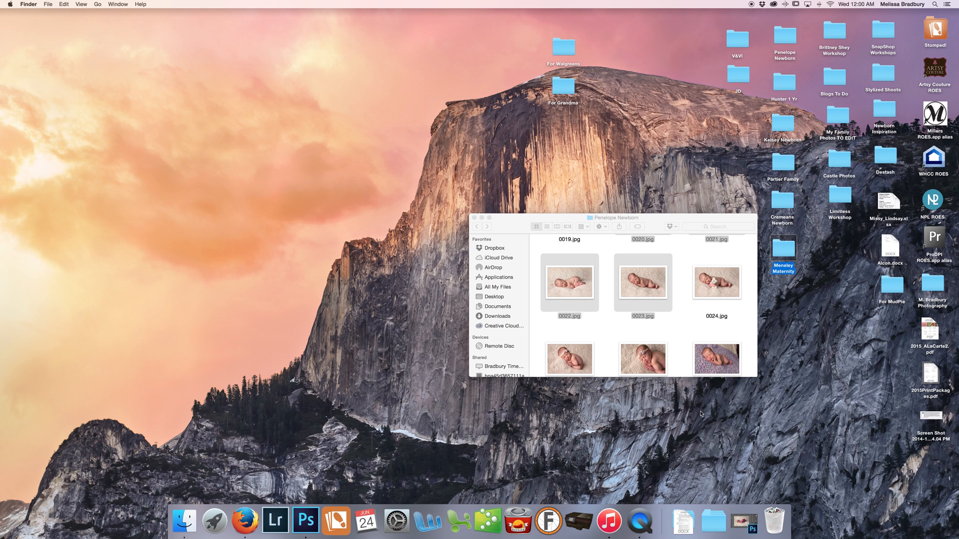
left_click(641, 522)
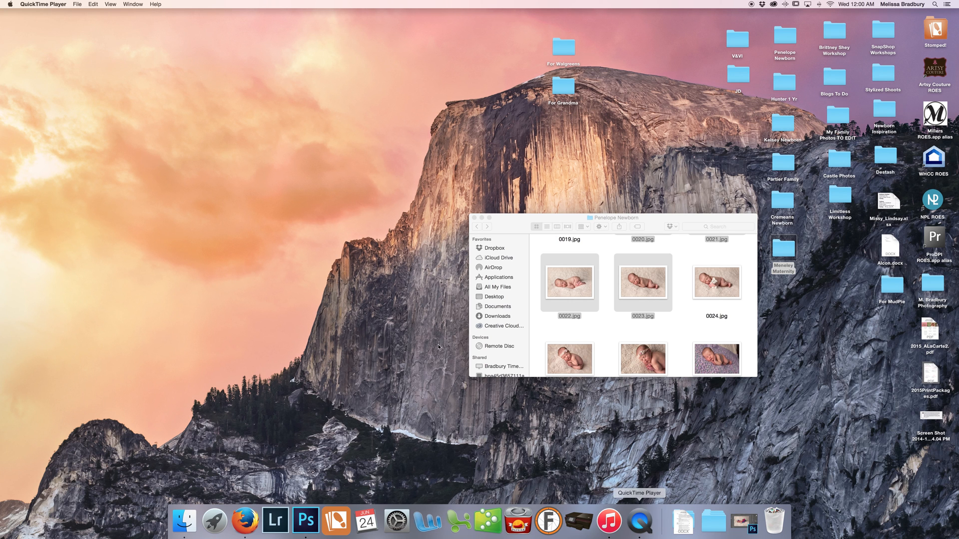
left_click(55, 4)
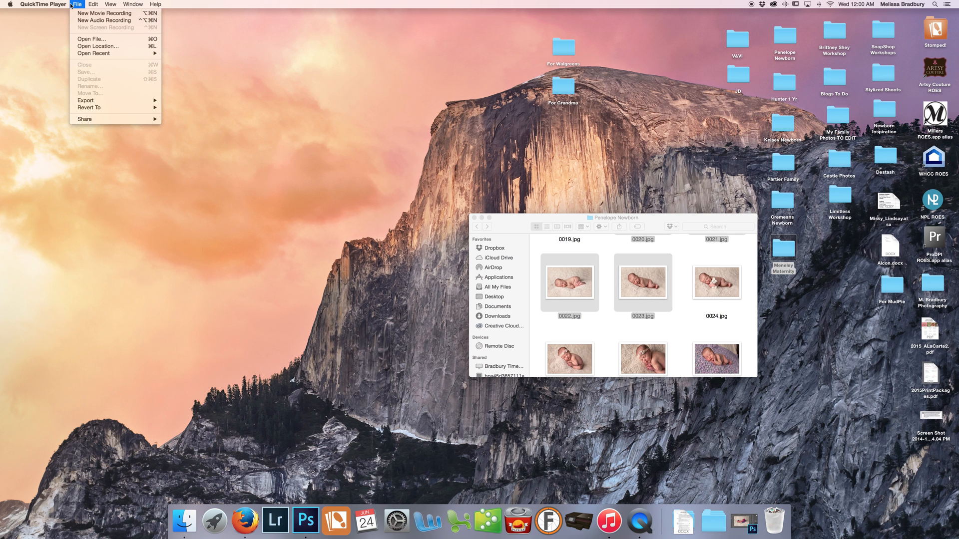
left_click(32, 142)
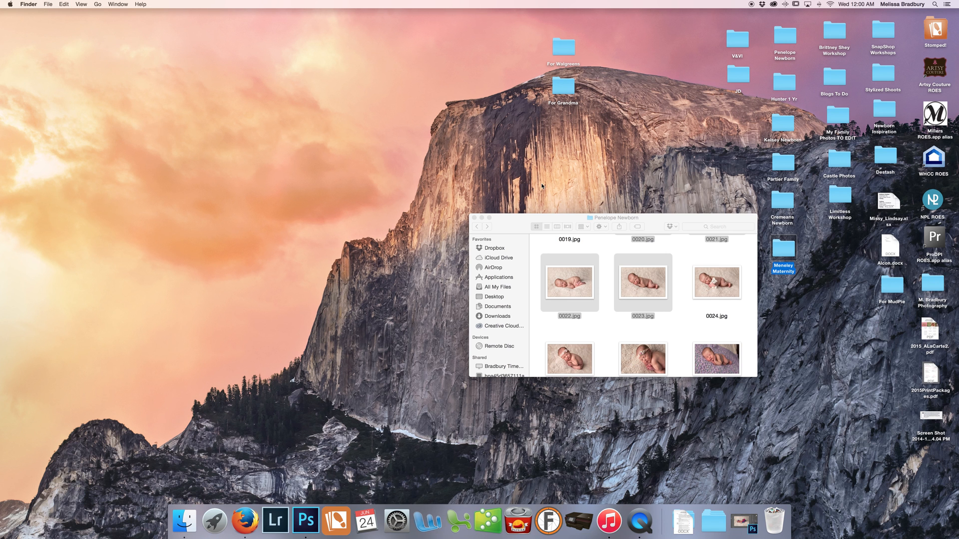
Move the newborn photo folder window nearer the middle of the desktop and bring up QuickTime Player's screen recording commands.
left_click_drag(545, 218, 612, 151)
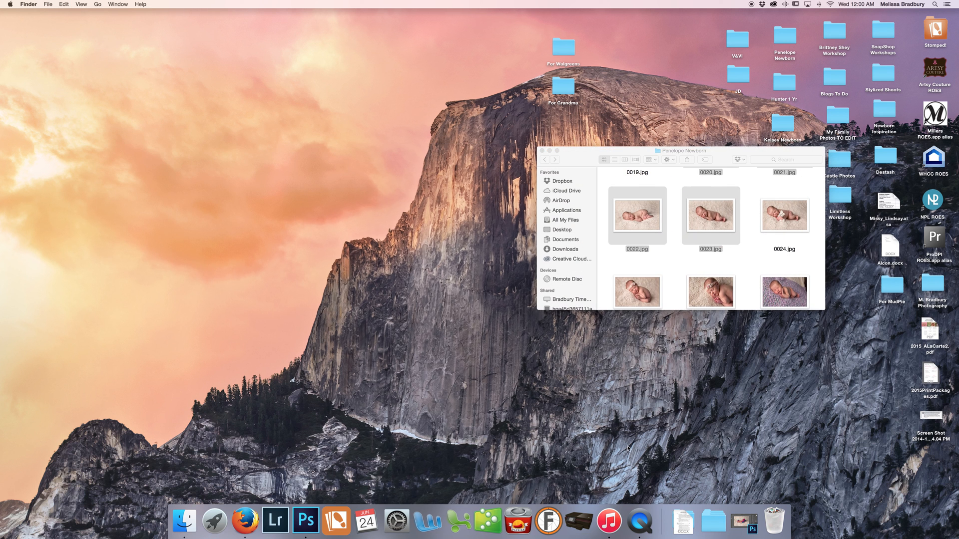
left_click_drag(673, 155, 528, 204)
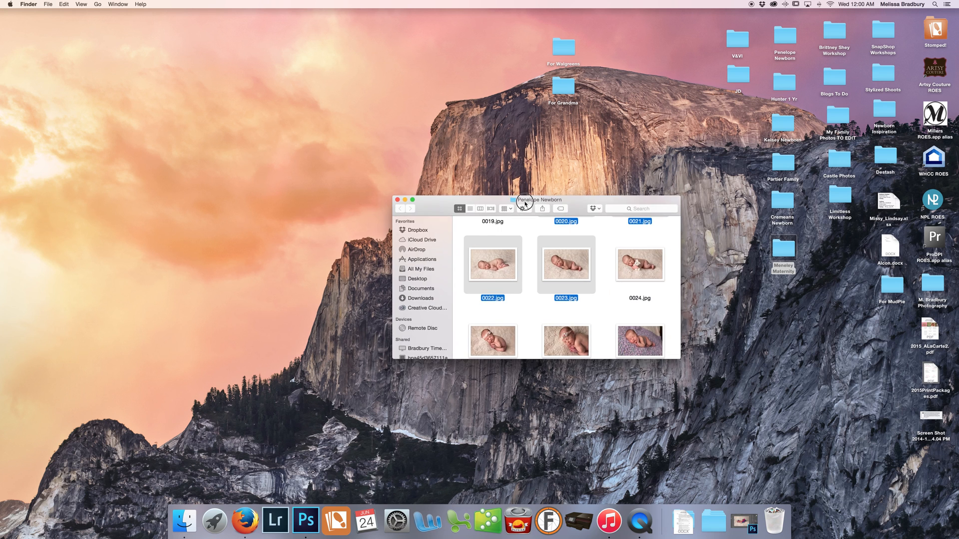
right_click(642, 515)
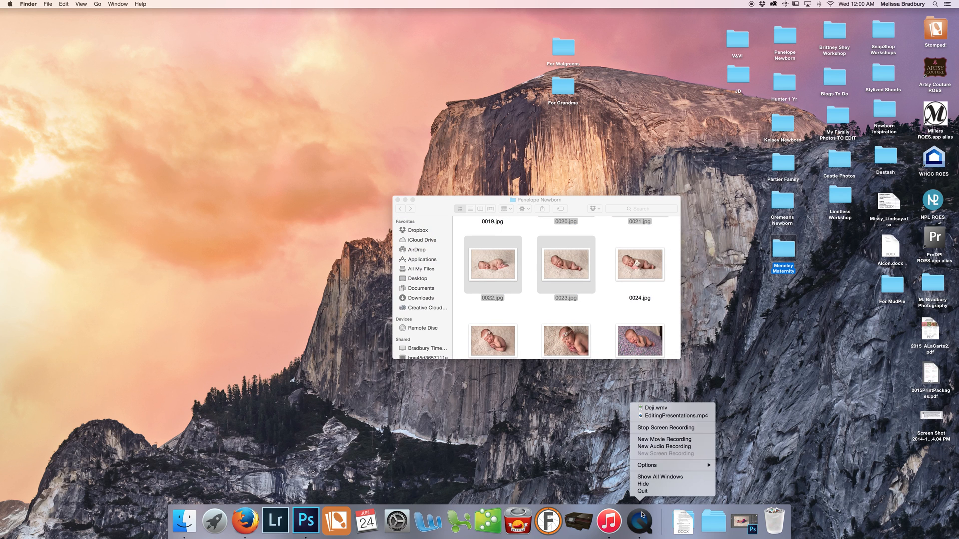